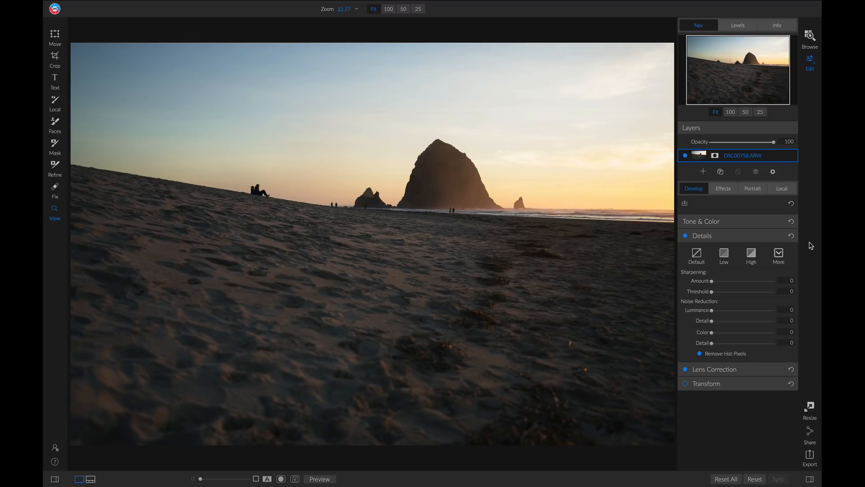
Crop the beach photo at a 16x9 ratio to about 5181 by 2914 pixels around the large rock and seated figures
key(c)
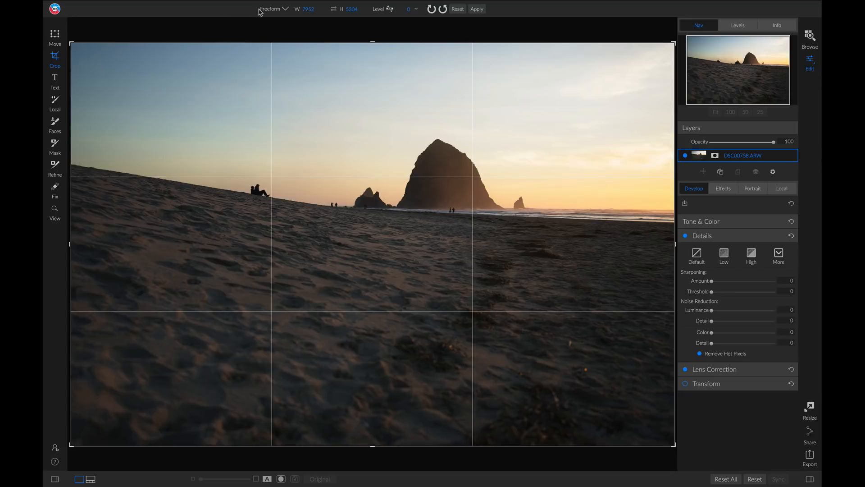
click(285, 9)
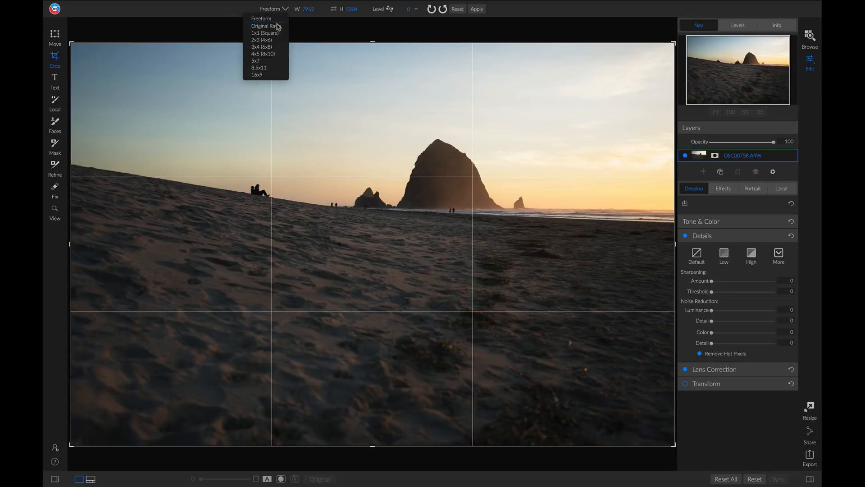
click(277, 75)
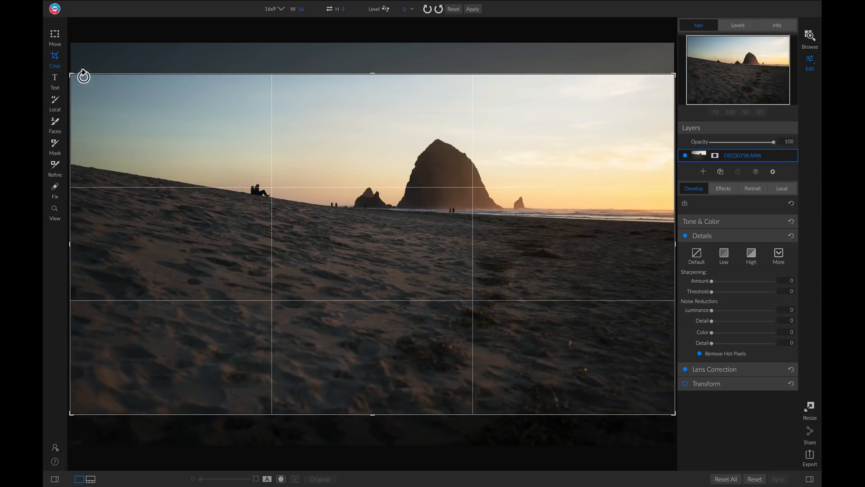
drag(71, 77, 124, 102)
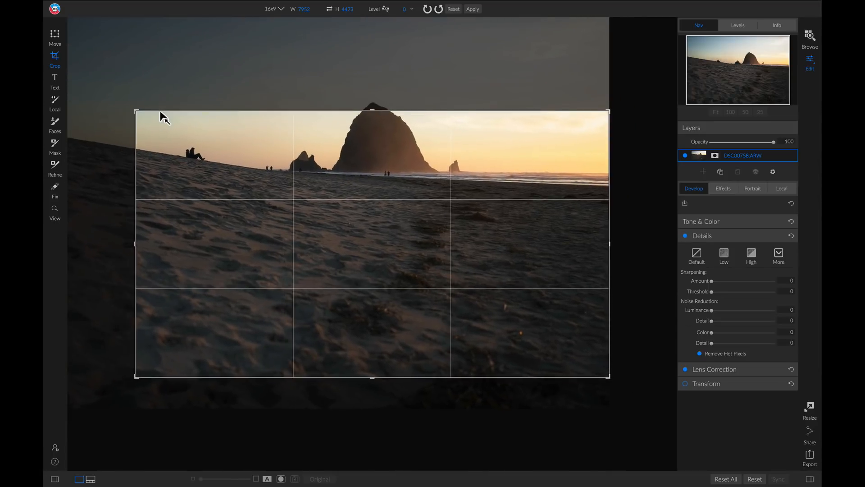
drag(175, 118, 242, 154)
drag(329, 205, 410, 244)
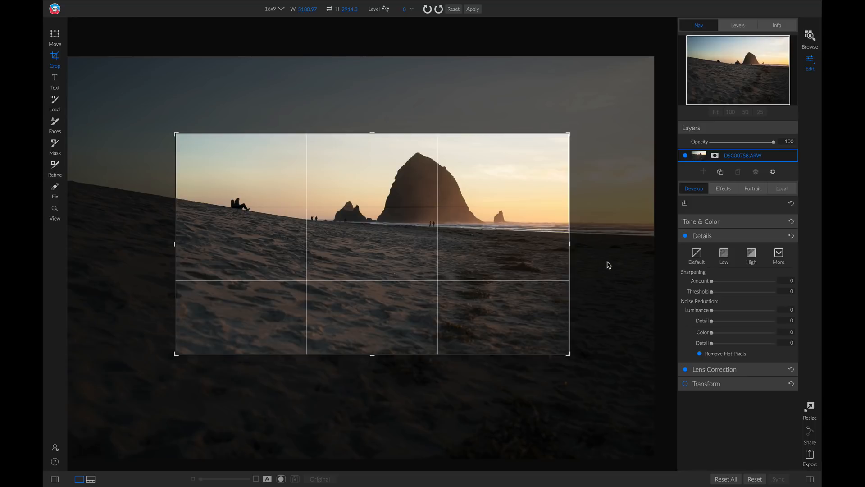
key(Return)
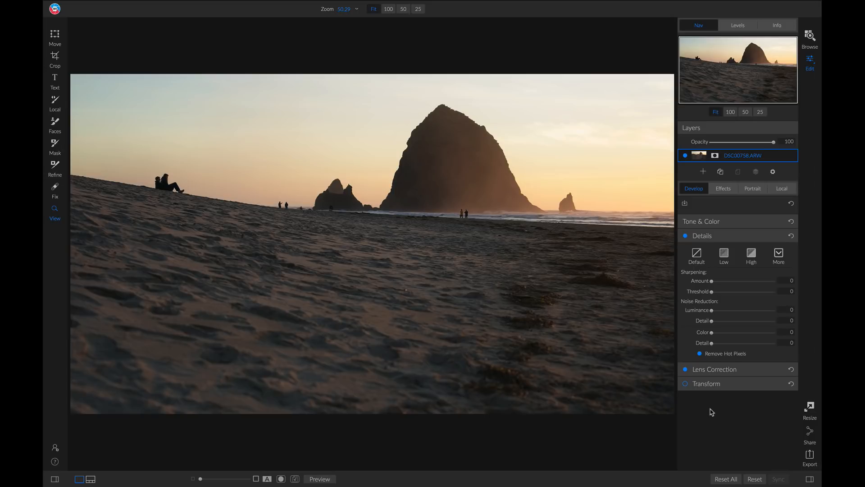
Recrop the beach photo to a vertical 4x5 (8x10) frame of about 3767 by 4709 pixels around the rocks
key(c)
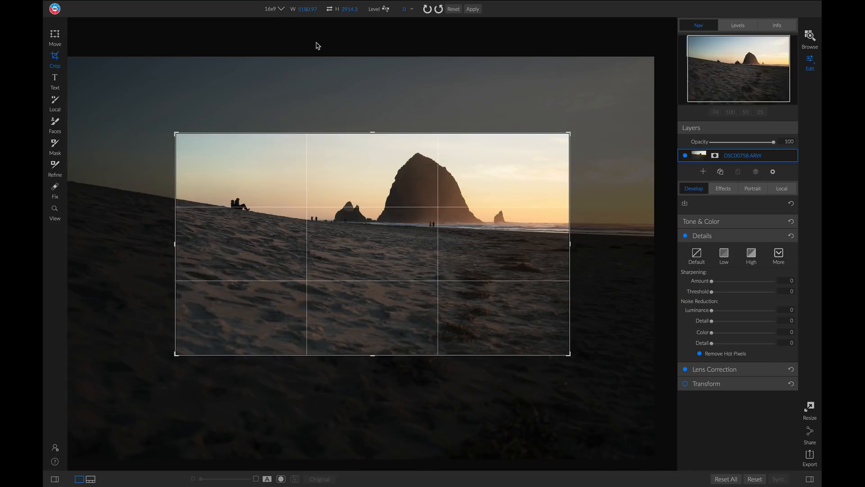
click(282, 9)
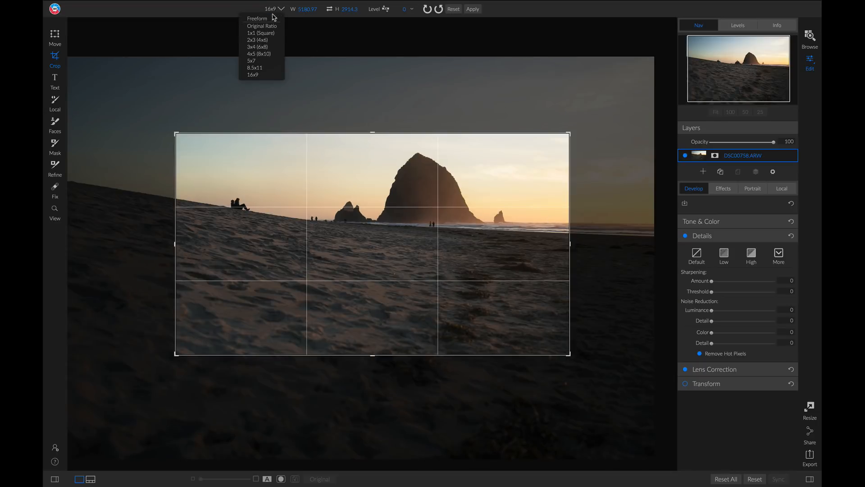
click(264, 54)
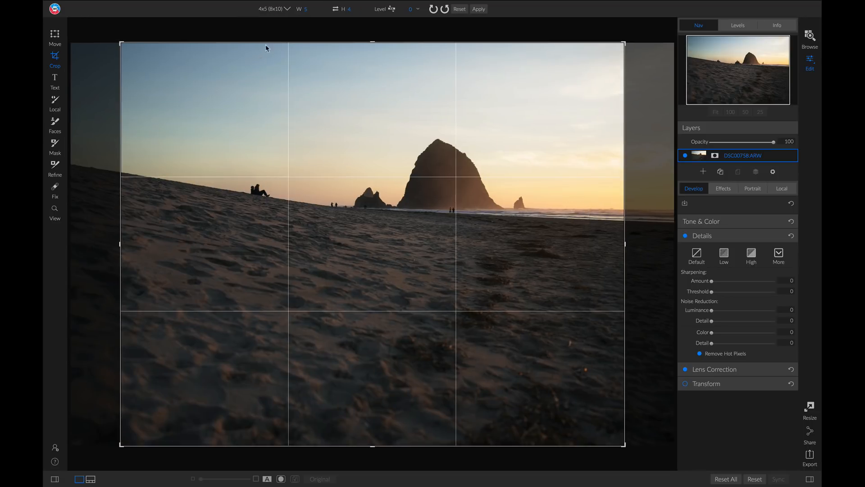
click(335, 10)
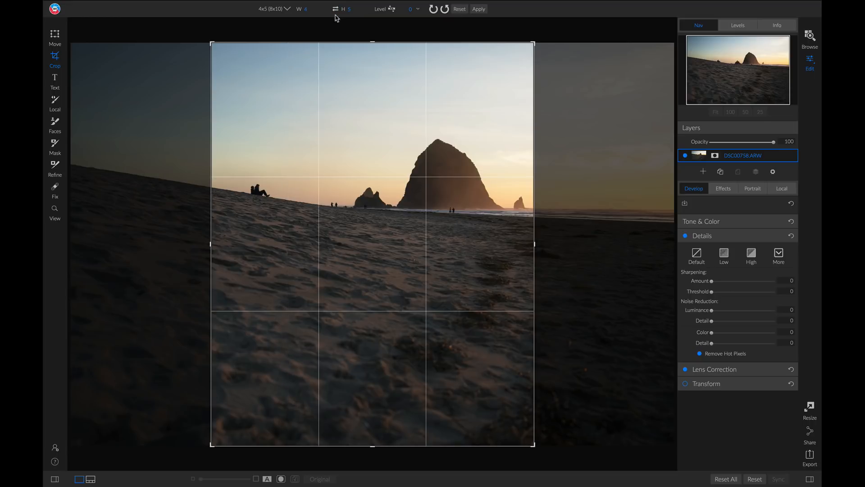
drag(212, 43, 232, 54)
drag(432, 181, 314, 162)
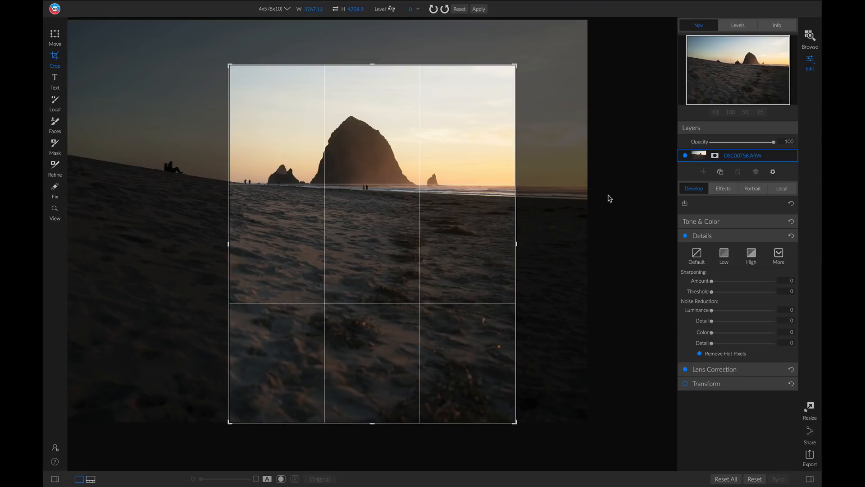
key(z)
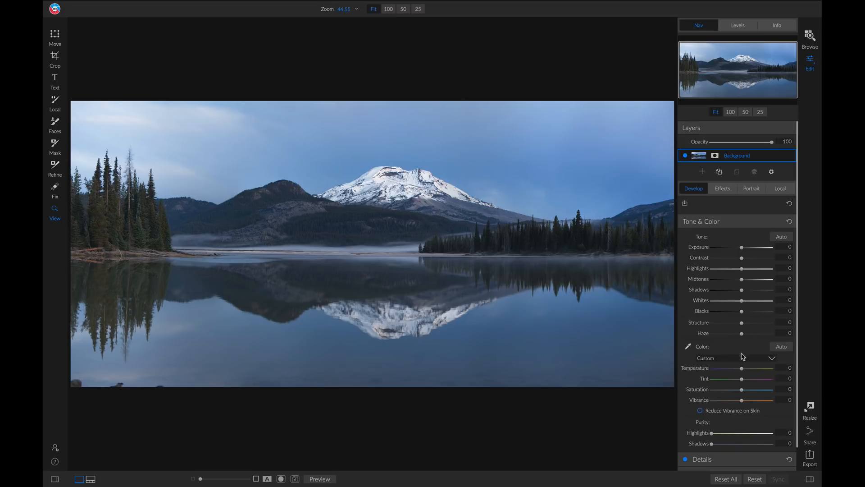
Set the mountain lake photo's Temperature to 26 and Tint to -90, comparing the result with the original
drag(741, 369, 752, 370)
drag(742, 381, 724, 382)
key(backslash)
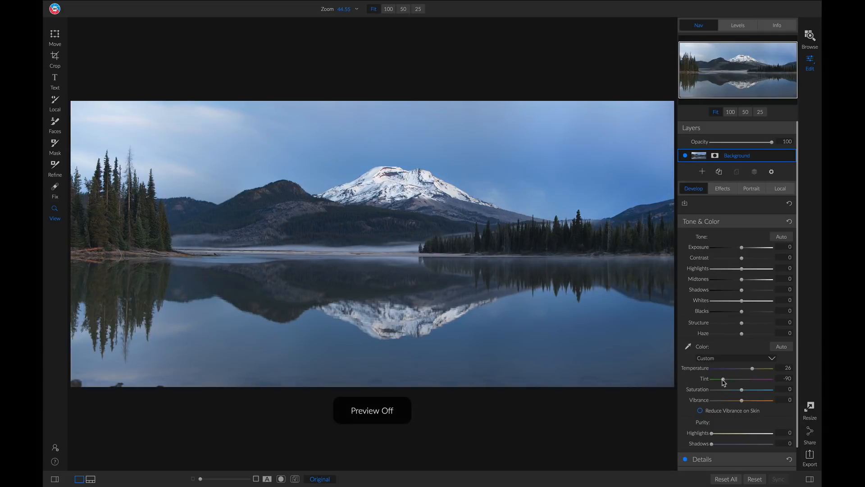
key(backslash)
key(backslash)
key(backslash)
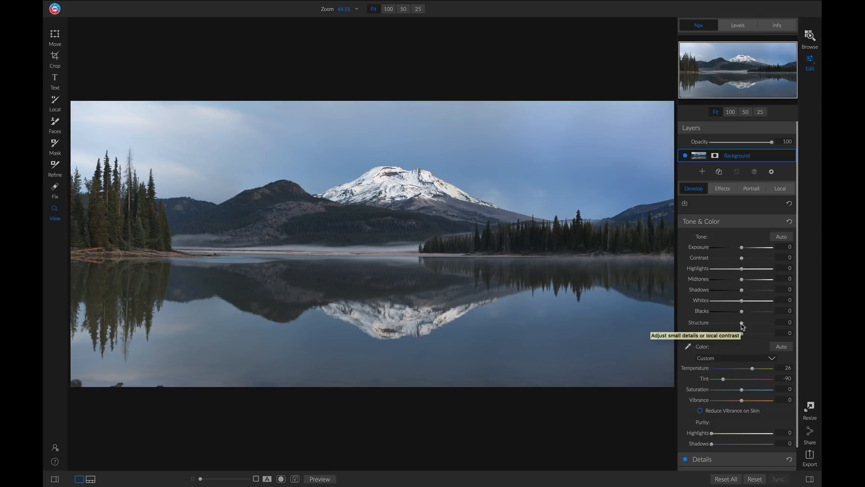
Try a global Structure of 65 on the lake photo, compare it with the original, and reset Structure to 0
drag(743, 326, 762, 328)
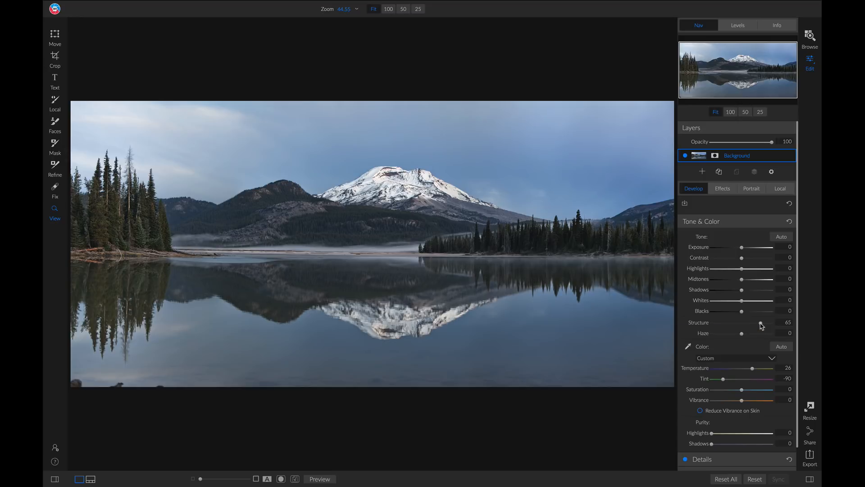
key(backslash)
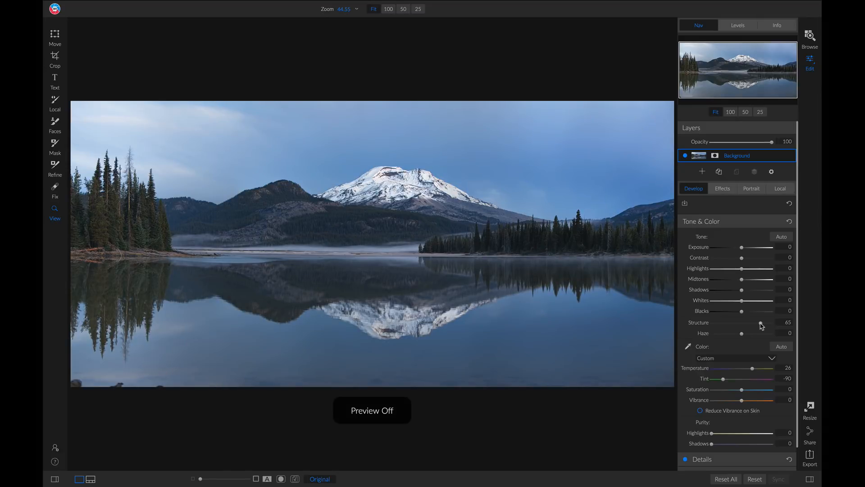
key(backslash)
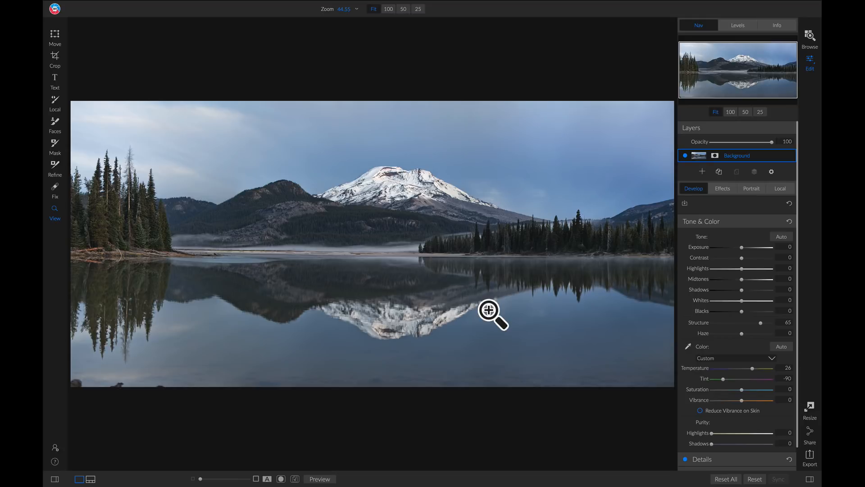
double_click(702, 325)
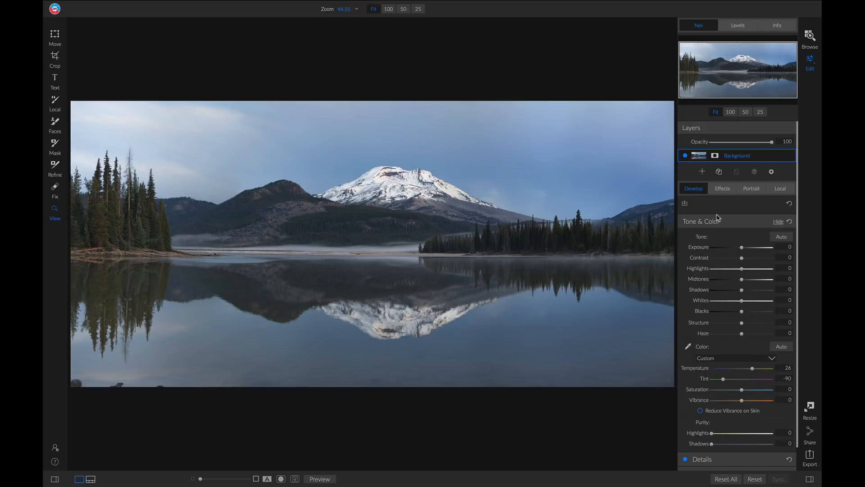
Add a Dynamic Contrast filter and paint it in through an inverted mask across only the mountain and treeline
click(723, 193)
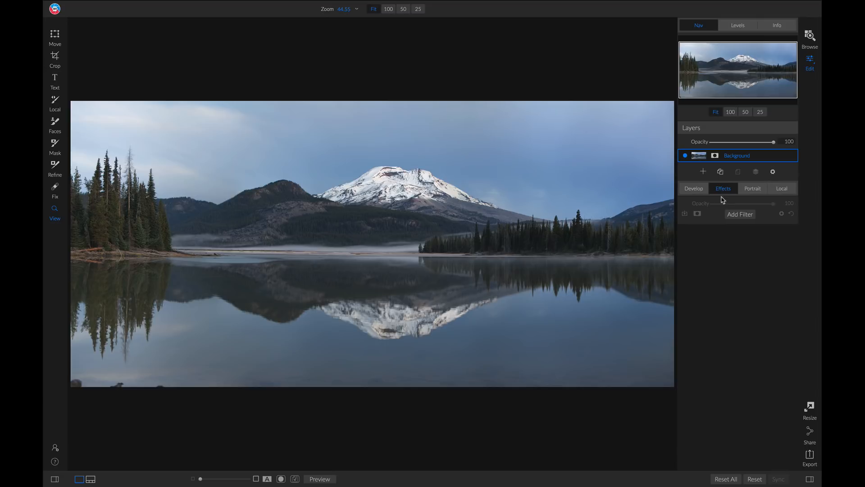
click(741, 215)
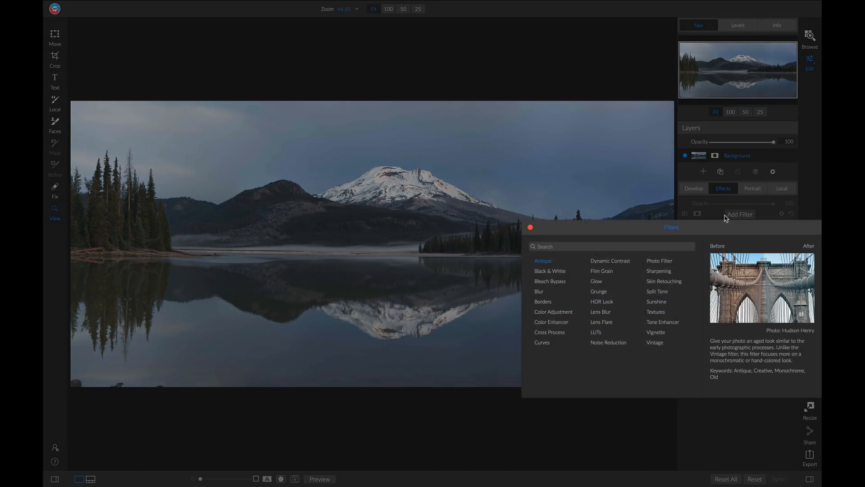
click(616, 265)
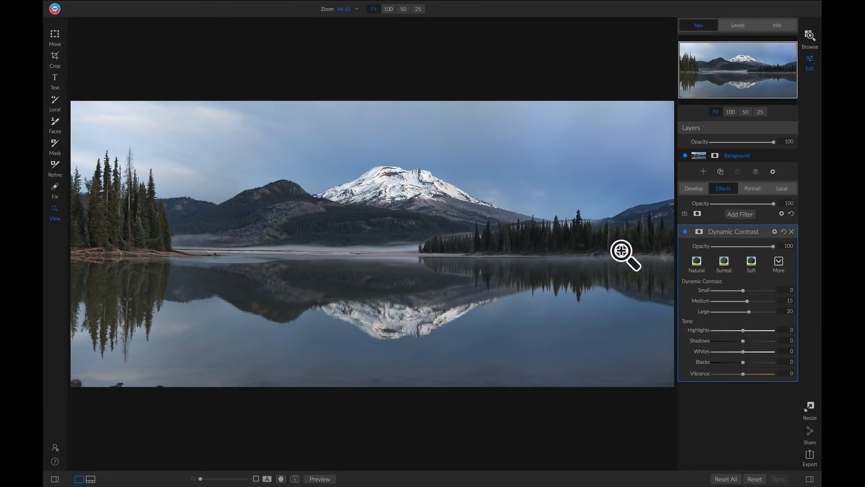
click(699, 233)
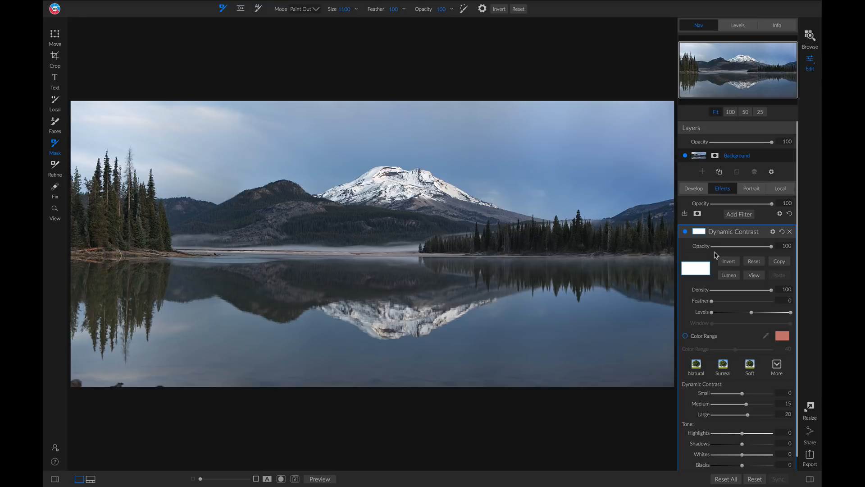
click(729, 262)
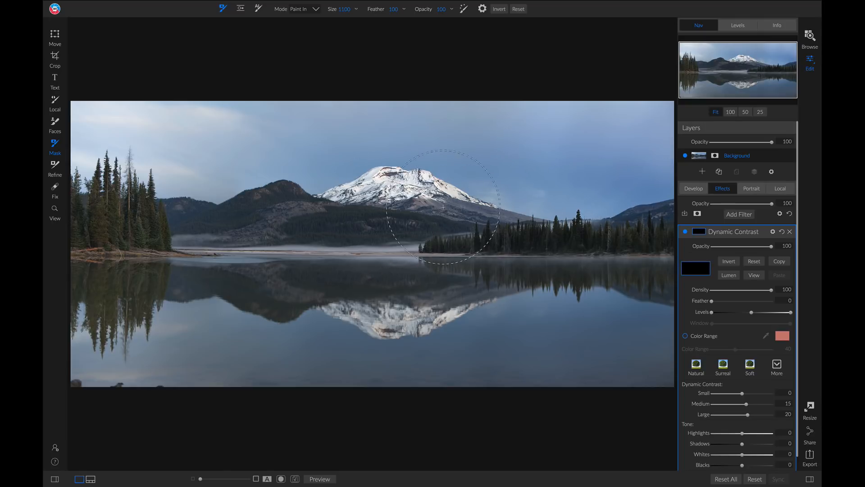
mouse_move(51, 200)
mouse_down()
mouse_move(193, 172)
mouse_move(415, 164)
mouse_move(661, 204)
mouse_up()
Try the Dynamic Contrast filter with Small at 36, compare it on and off, and remove the filter
drag(743, 393, 754, 396)
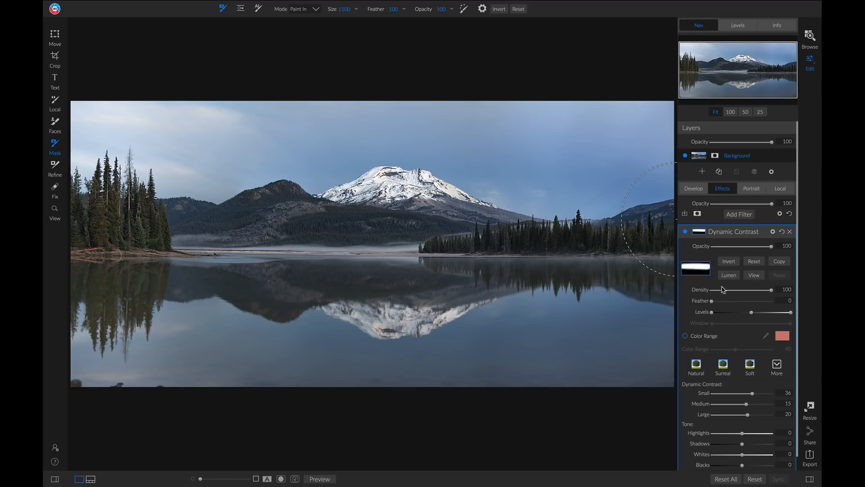
click(685, 232)
click(686, 232)
click(791, 232)
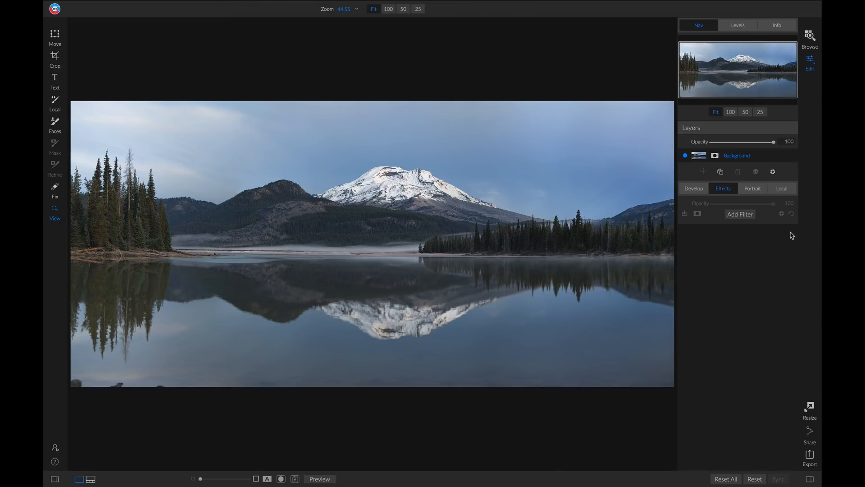
Paint a local adjustment with the Detail preset across the mountain and treeline, comparing it on and off
click(780, 189)
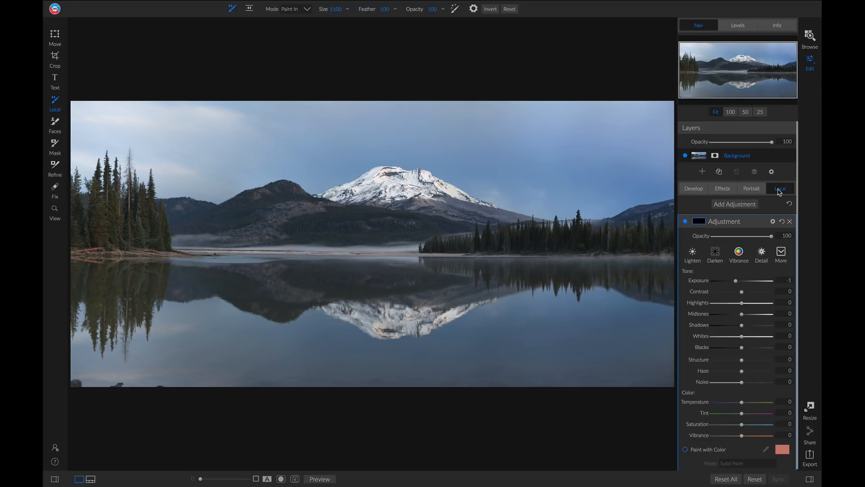
click(763, 253)
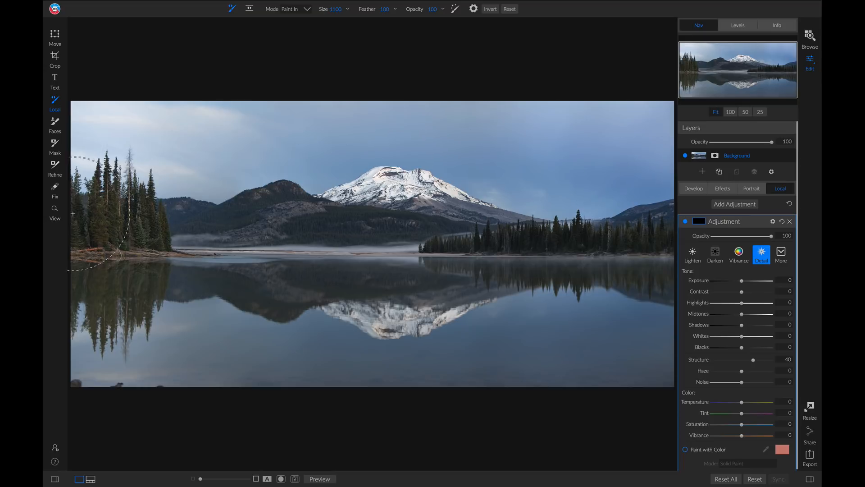
mouse_move(75, 211)
mouse_down()
mouse_move(124, 195)
mouse_move(698, 211)
mouse_up()
click(685, 221)
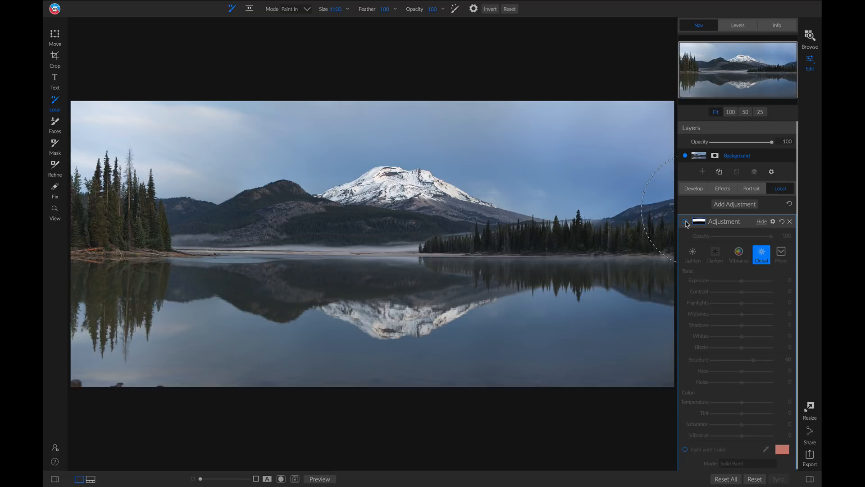
click(686, 222)
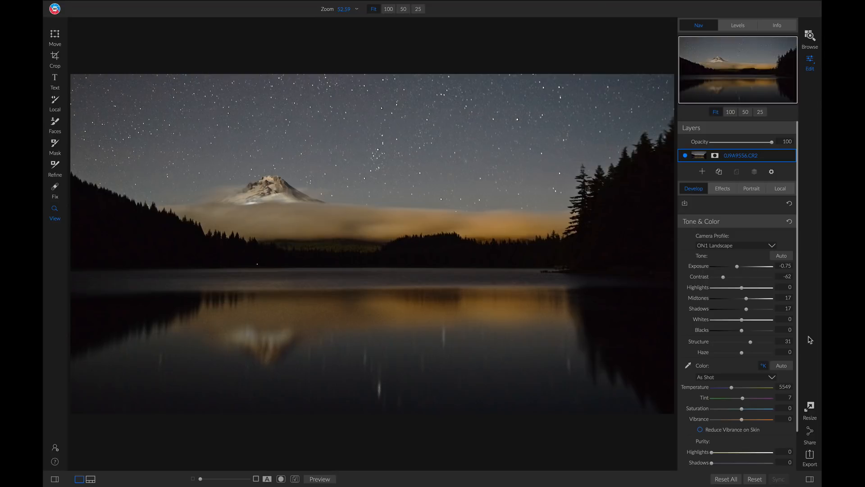
Compare the starry night lake photo with its original and add a Sunshine filter to it
key(backslash)
key(backslash)
click(724, 190)
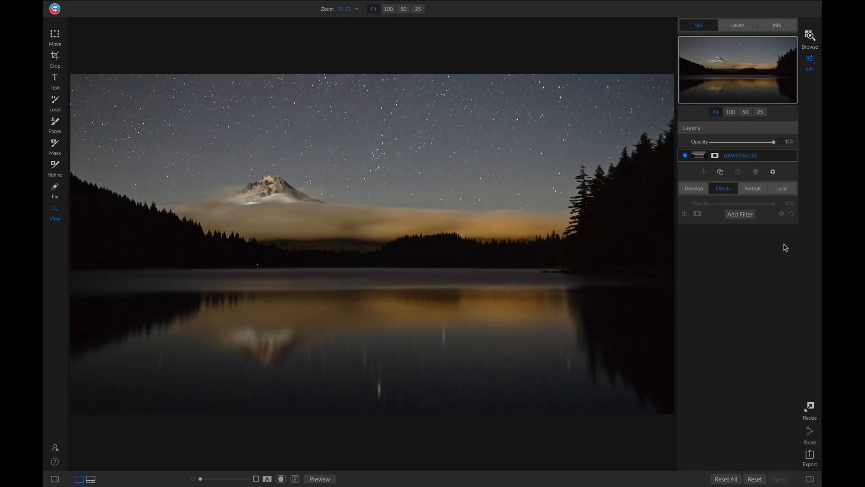
click(740, 215)
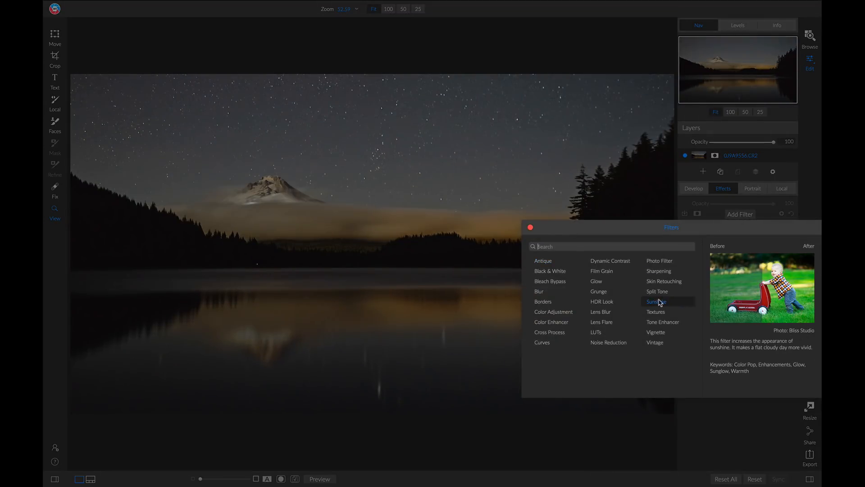
click(656, 302)
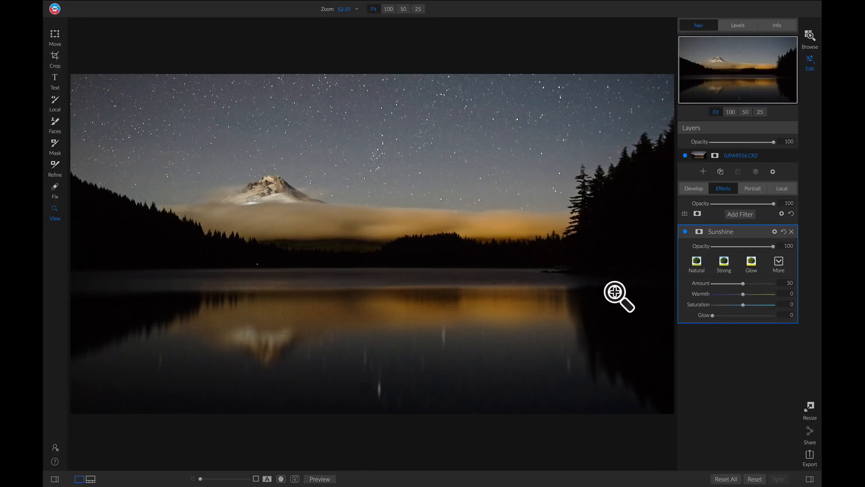
Add a Split Tone filter to the night lake photo and apply its Warm preset
click(730, 215)
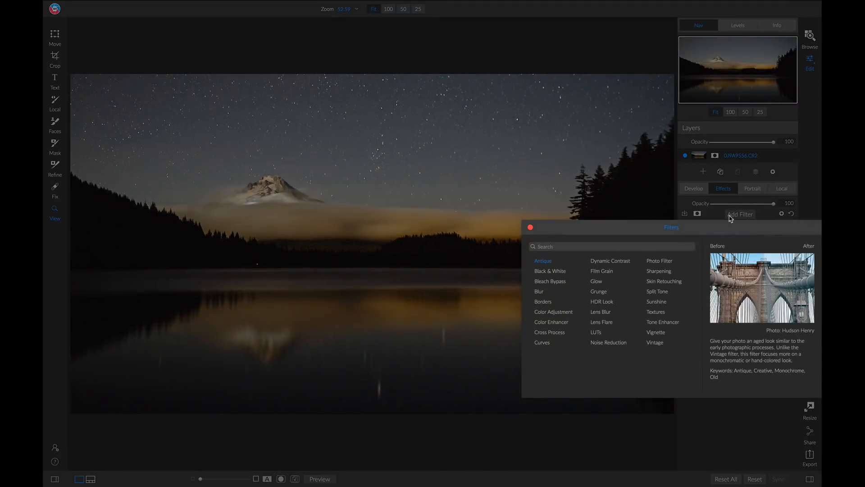
click(669, 292)
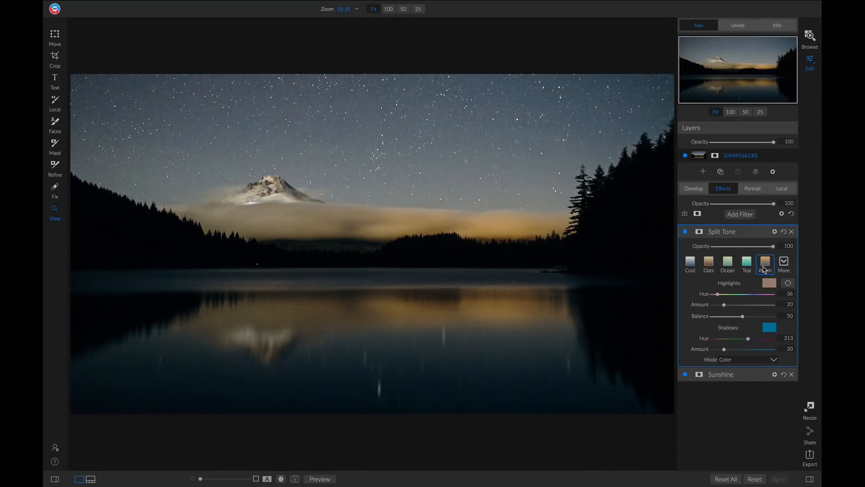
click(763, 265)
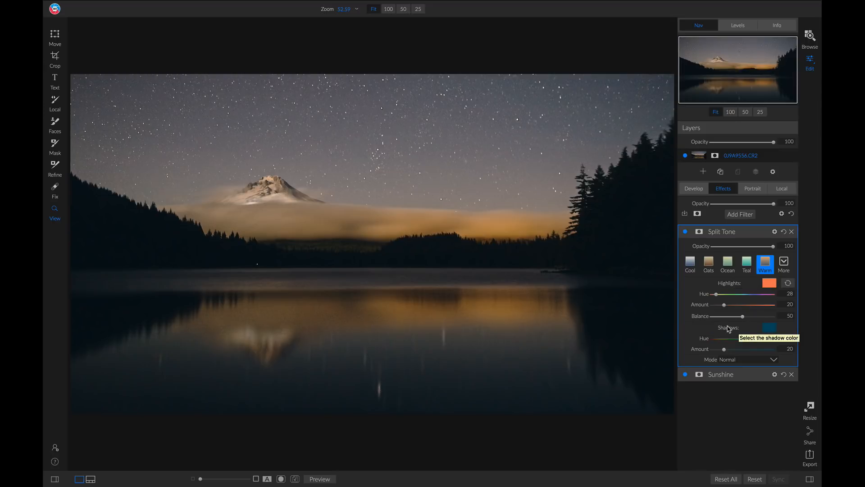
Compare the Split Tone filter off and on, and add a Vignette filter with the Big Softy preset at 66 opacity
click(686, 232)
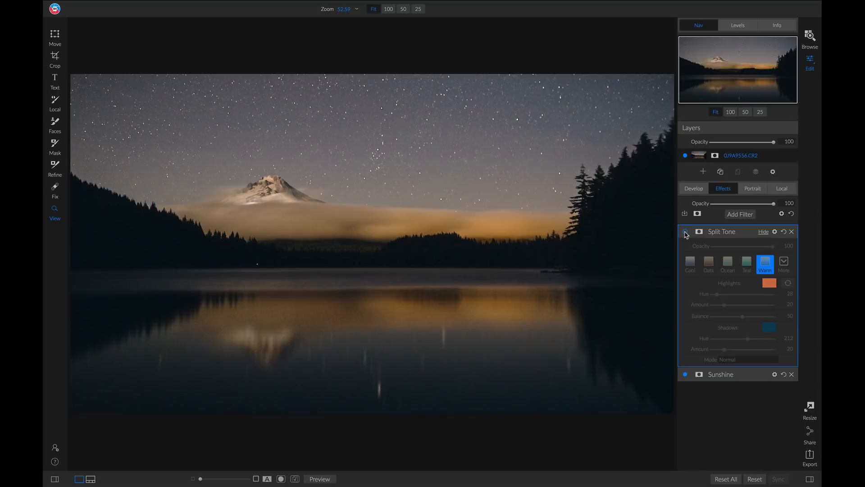
click(685, 232)
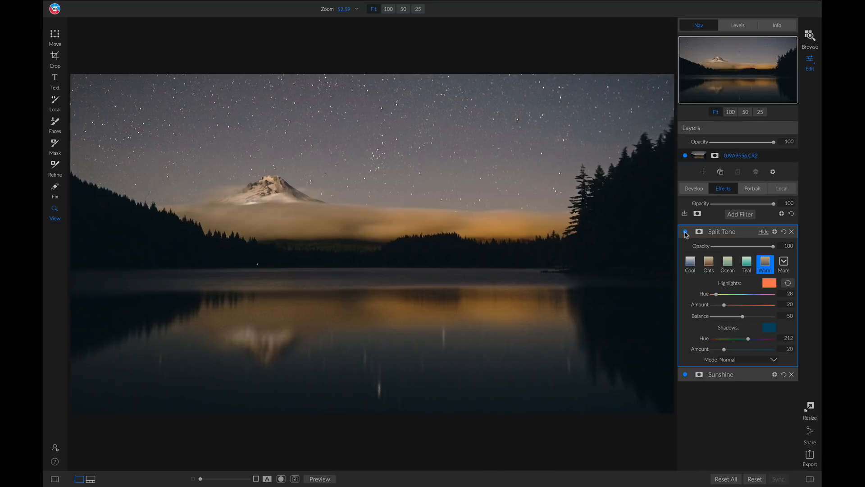
click(741, 215)
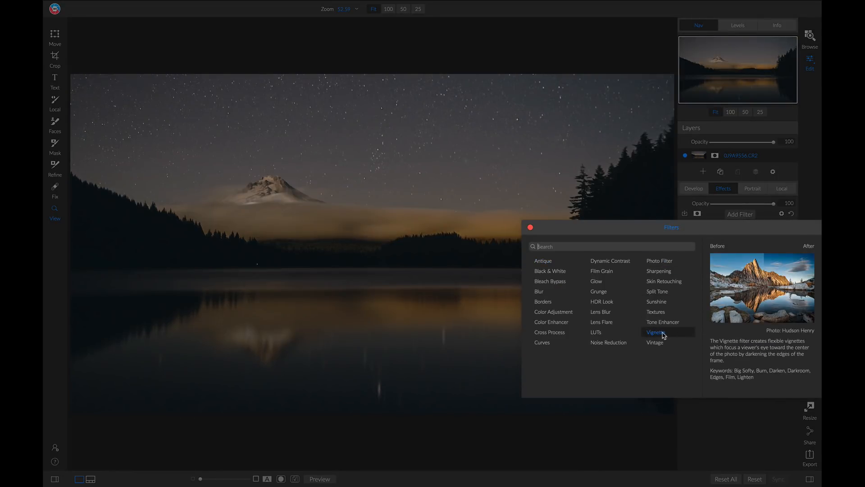
click(655, 332)
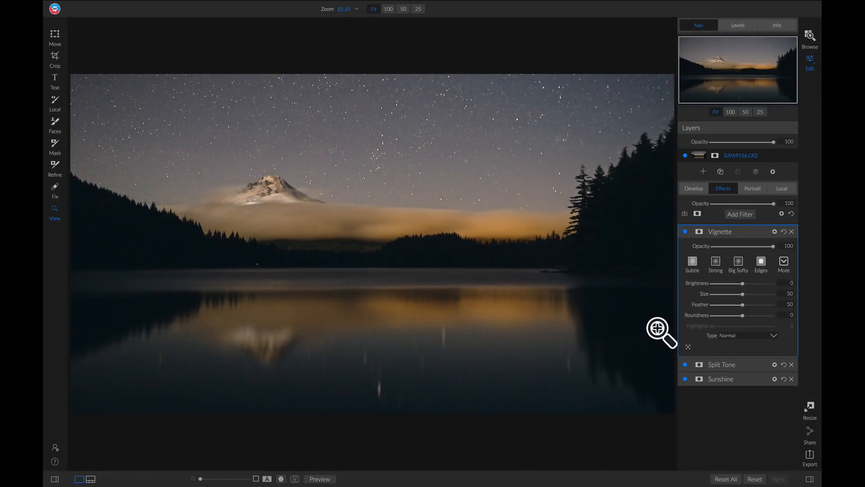
click(739, 263)
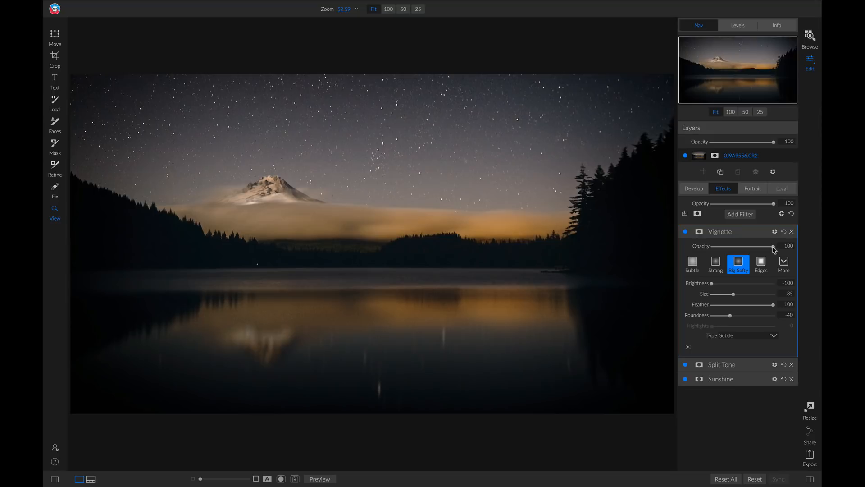
drag(773, 247, 753, 248)
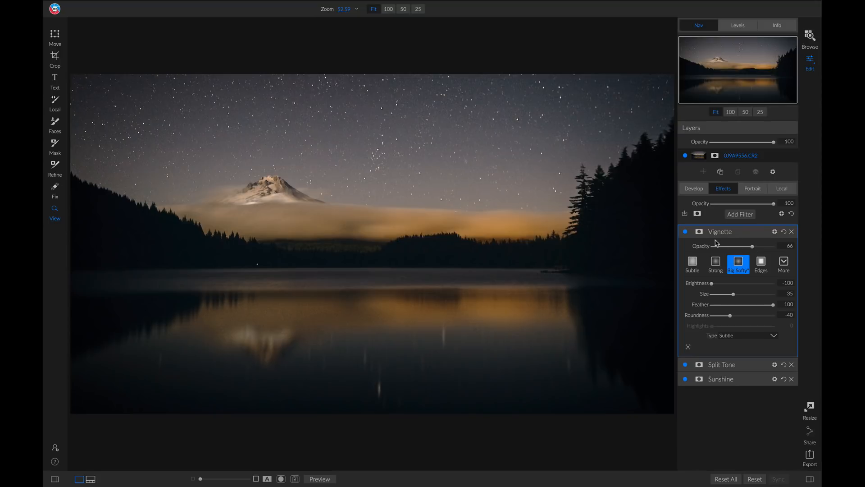
Compare the Vignette filter off and on, and the edited night lake photo with its original
click(685, 231)
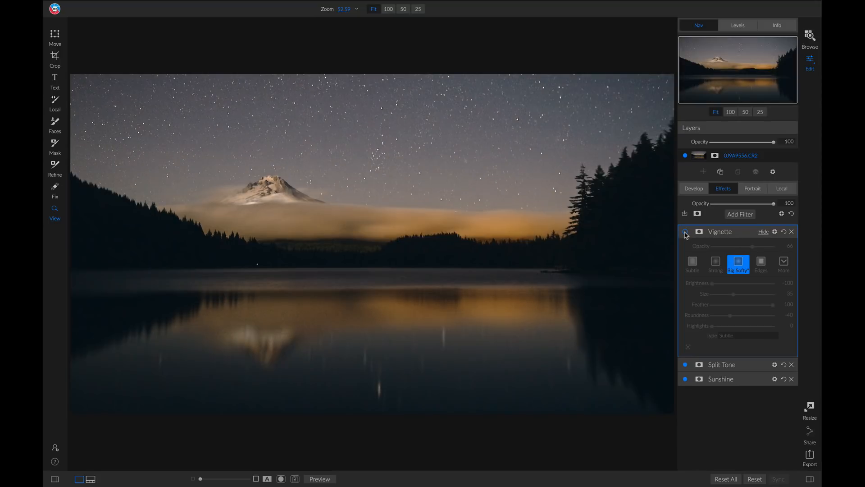
click(685, 231)
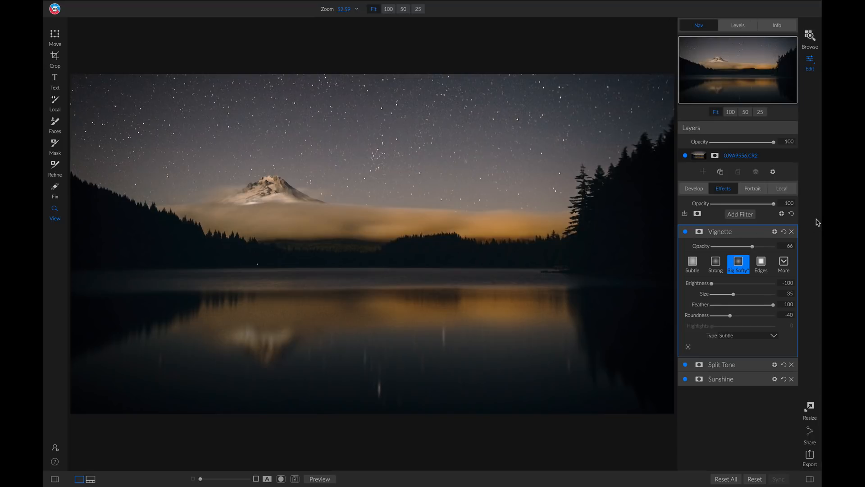
key(backslash)
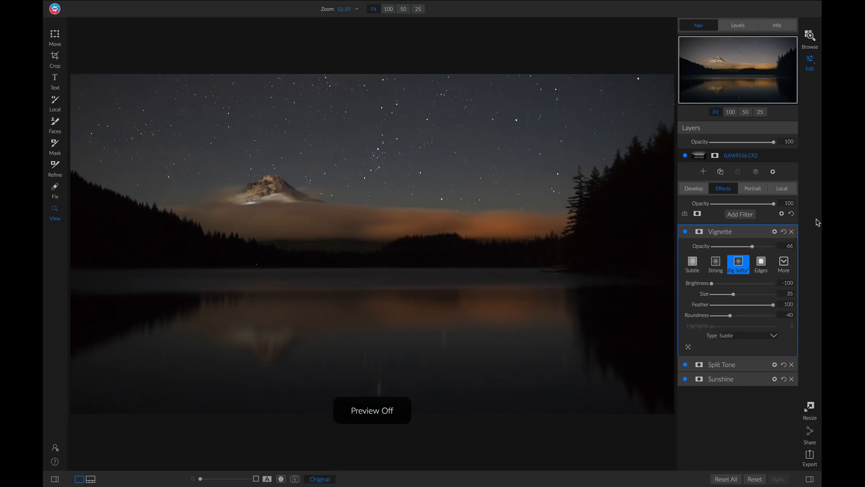
key(backslash)
key(backslash)
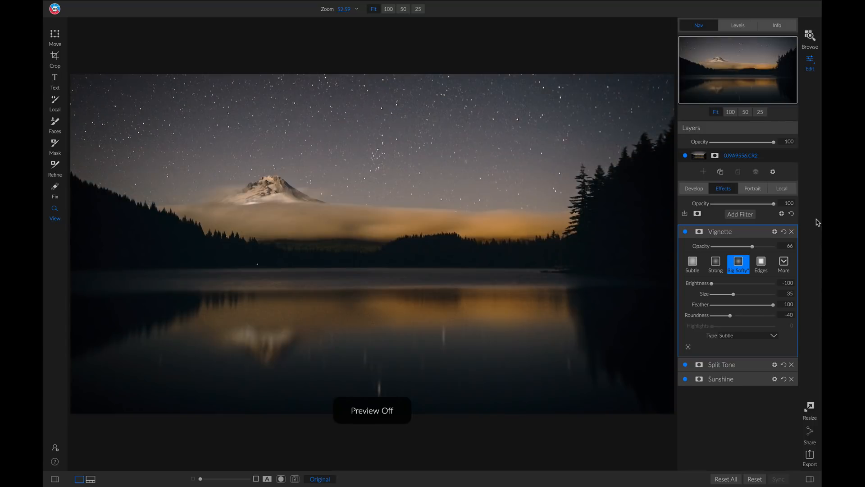
key(backslash)
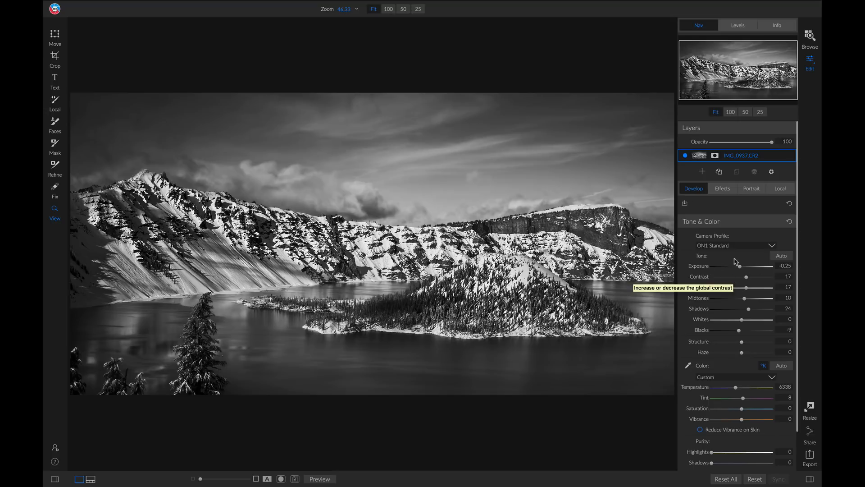
Paint a local adjustment with the Darken preset across the sky of the black-and-white lake photo and set its opacity to 62
click(723, 189)
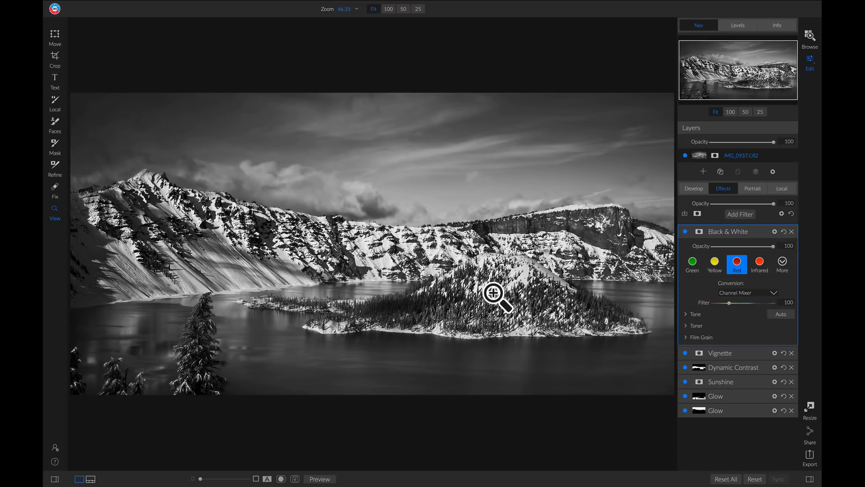
click(781, 192)
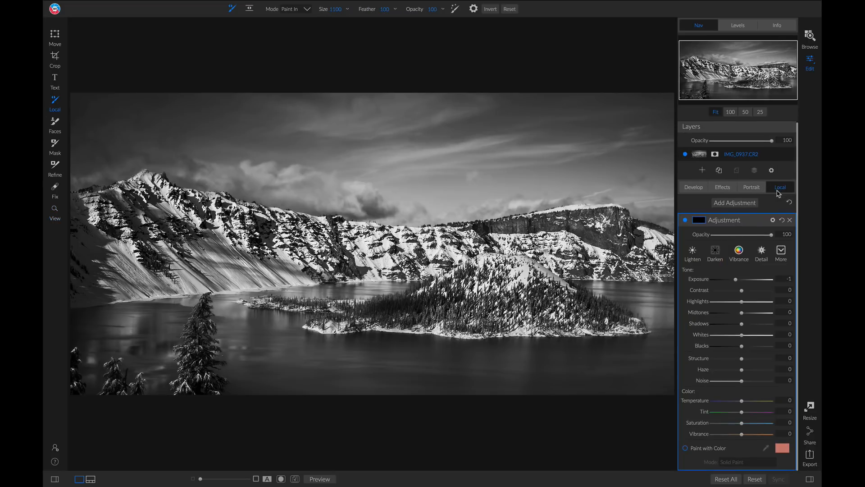
click(716, 251)
mouse_move(383, 165)
mouse_down()
mouse_move(657, 159)
mouse_move(294, 156)
mouse_move(101, 119)
mouse_move(442, 108)
mouse_move(690, 154)
mouse_move(654, 177)
mouse_move(483, 153)
mouse_move(396, 169)
mouse_move(475, 183)
mouse_move(379, 179)
mouse_move(251, 159)
mouse_move(63, 109)
mouse_up()
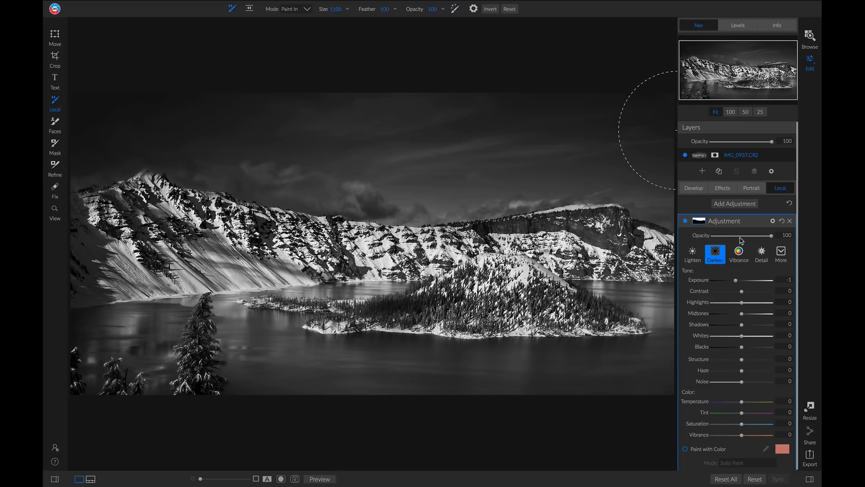
drag(771, 235, 749, 237)
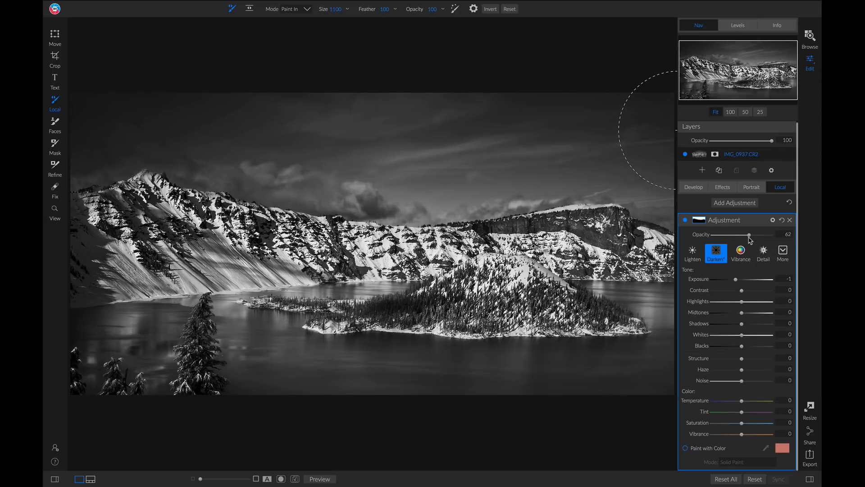
Compare the black-and-white photo with the sky's Darken adjustment off and on
key(z)
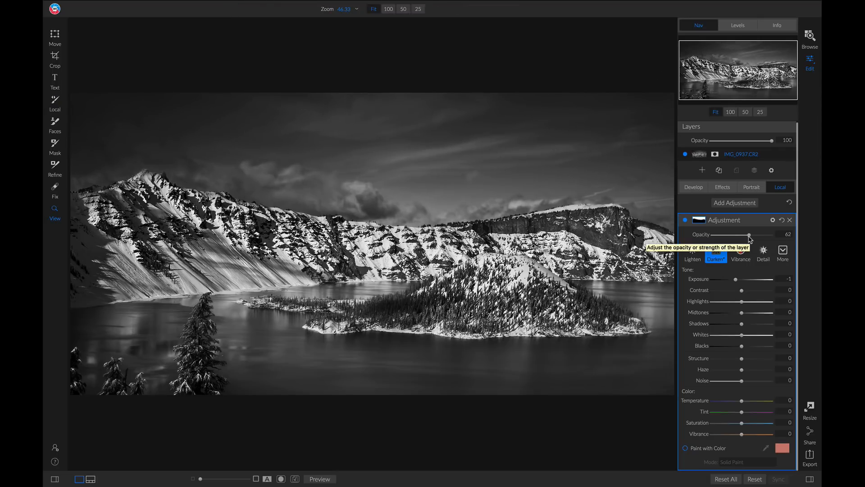
click(685, 220)
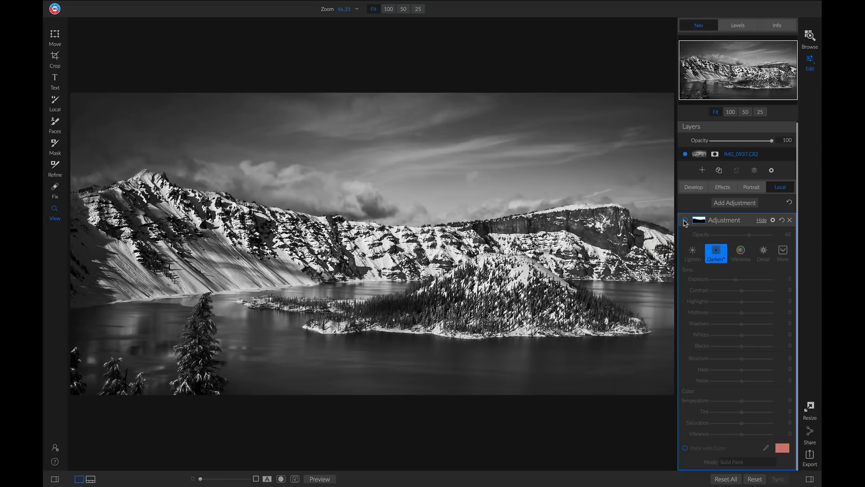
click(685, 221)
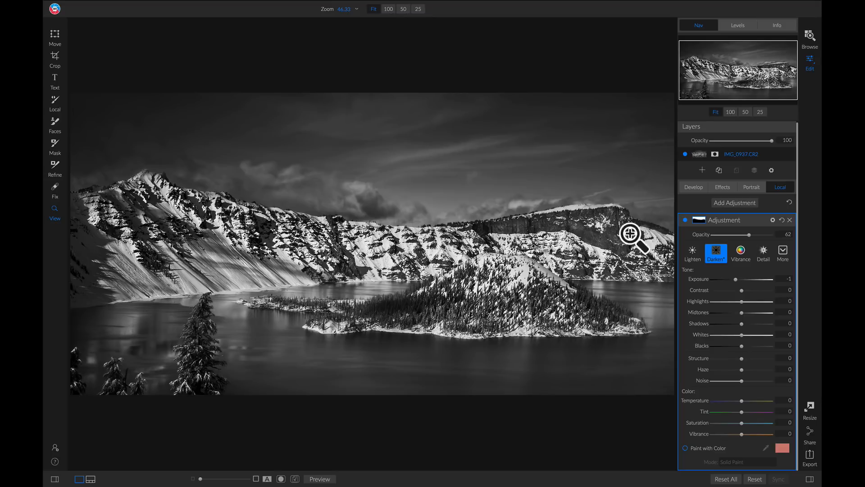
Add a second local adjustment with the Reveal Shadows preset and paint it over the far cliffs and ridge with a size 300 brush
click(744, 206)
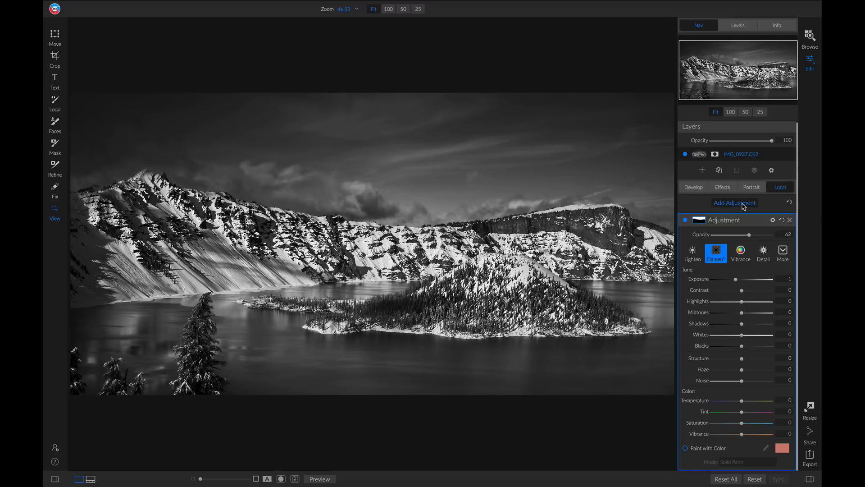
click(782, 253)
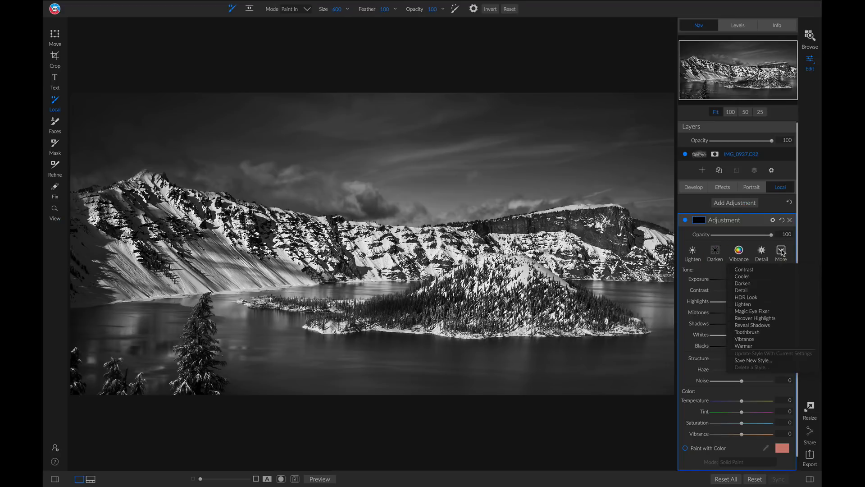
click(761, 325)
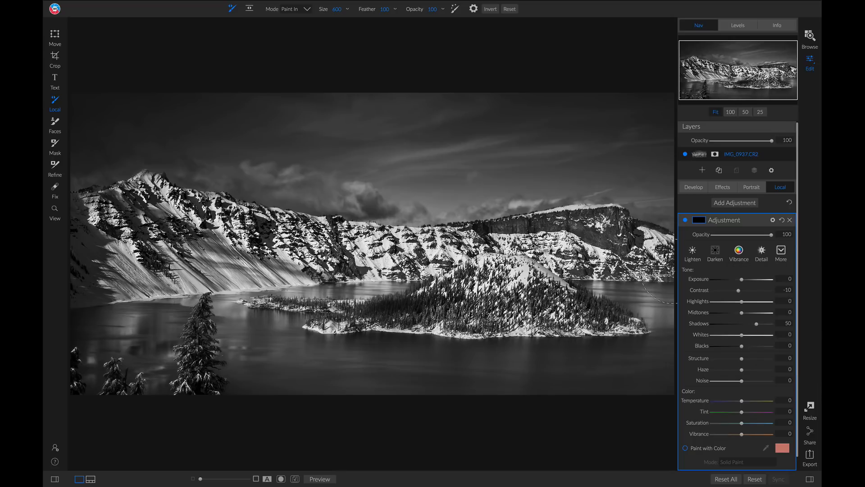
key(bracketleft)
key(bracketleft)
key(bracketleft)
key(bracketleft)
key(bracketleft)
key(bracketleft)
key(bracketleft)
mouse_move(607, 238)
mouse_down()
mouse_move(635, 242)
mouse_move(618, 217)
mouse_move(501, 231)
mouse_move(611, 252)
mouse_move(555, 263)
mouse_move(460, 238)
mouse_move(360, 257)
mouse_move(307, 232)
mouse_move(149, 230)
mouse_move(117, 217)
mouse_move(199, 212)
mouse_move(293, 225)
mouse_up()
Extend the Reveal Shadows painting across the shaded mountain slope and the tree-covered island
key(bracketright)
key(bracketright)
key(bracketright)
key(bracketright)
key(bracketright)
key(bracketright)
key(bracketright)
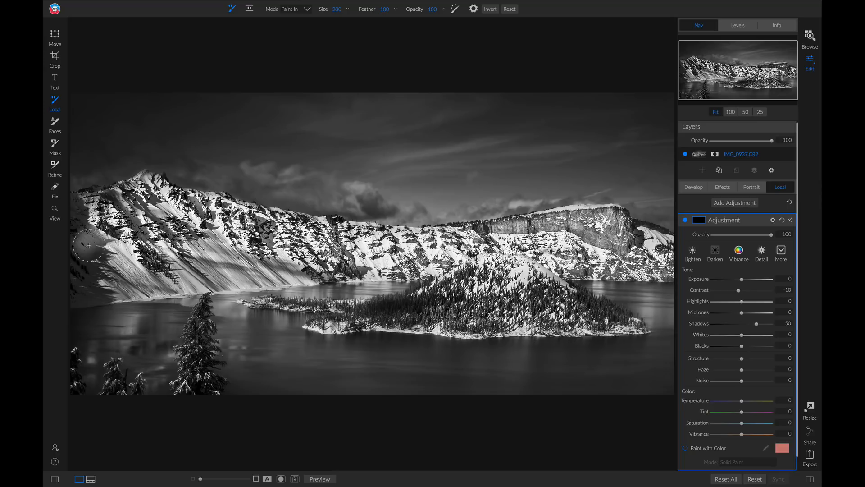
mouse_move(96, 244)
mouse_down()
mouse_move(103, 280)
mouse_move(316, 280)
mouse_move(428, 311)
mouse_move(518, 297)
mouse_move(586, 307)
mouse_move(581, 293)
mouse_move(451, 315)
mouse_up()
key(bracketleft)
key(bracketleft)
key(bracketleft)
key(bracketleft)
key(bracketleft)
key(bracketleft)
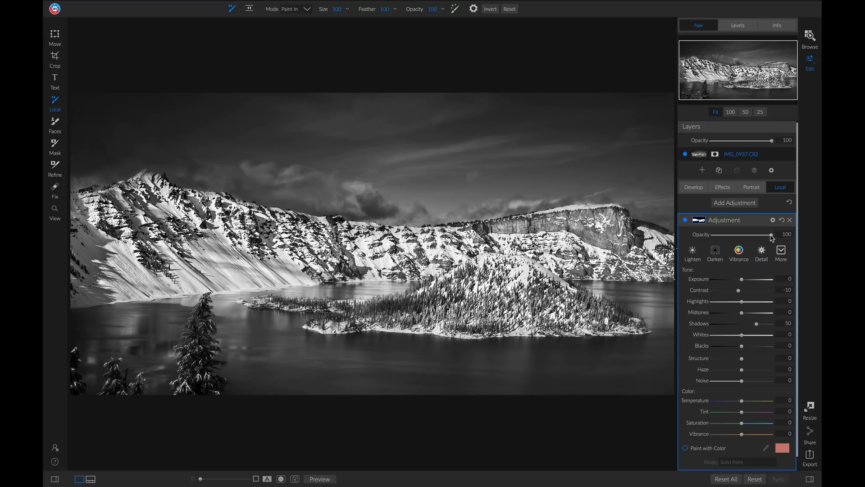
Set the Reveal Shadows adjustment's opacity to 35 and compare it off and on
drag(772, 238, 736, 237)
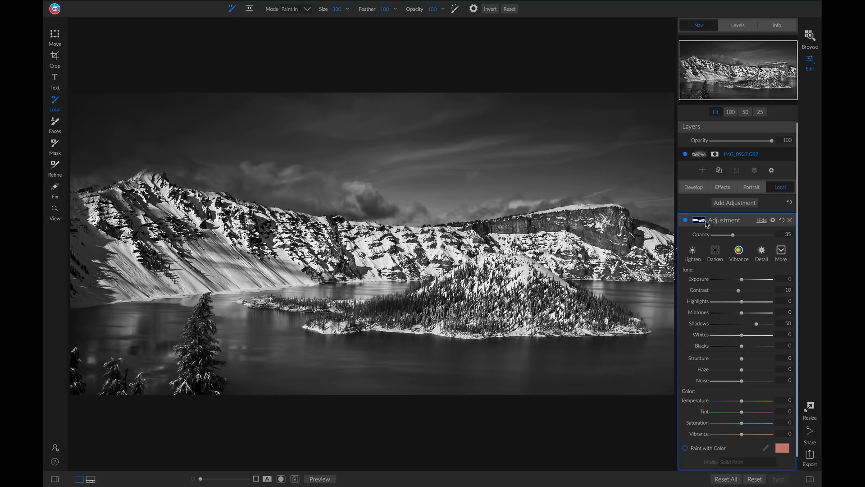
click(686, 221)
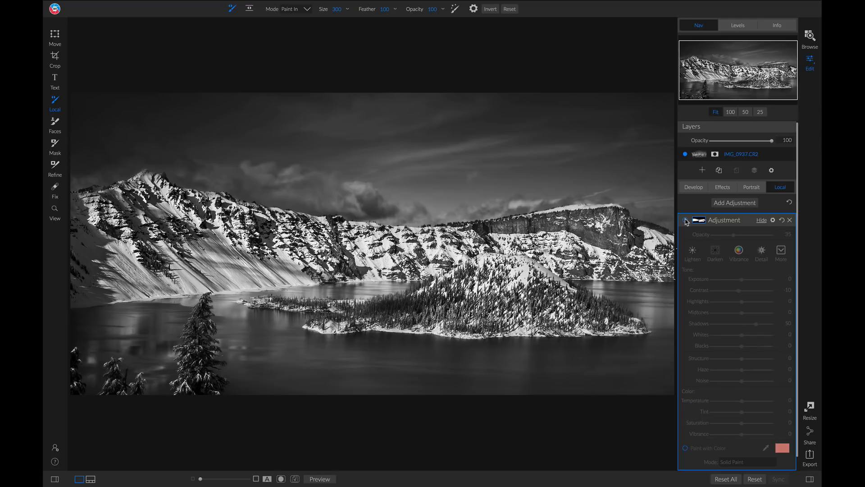
click(686, 220)
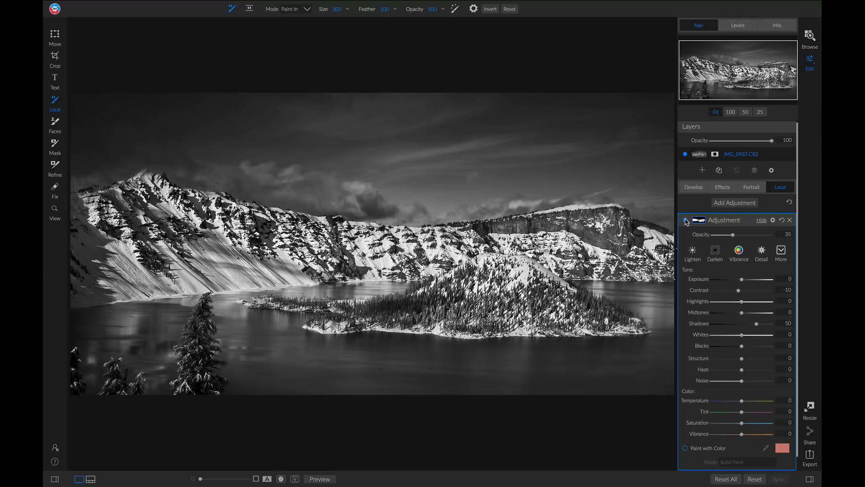